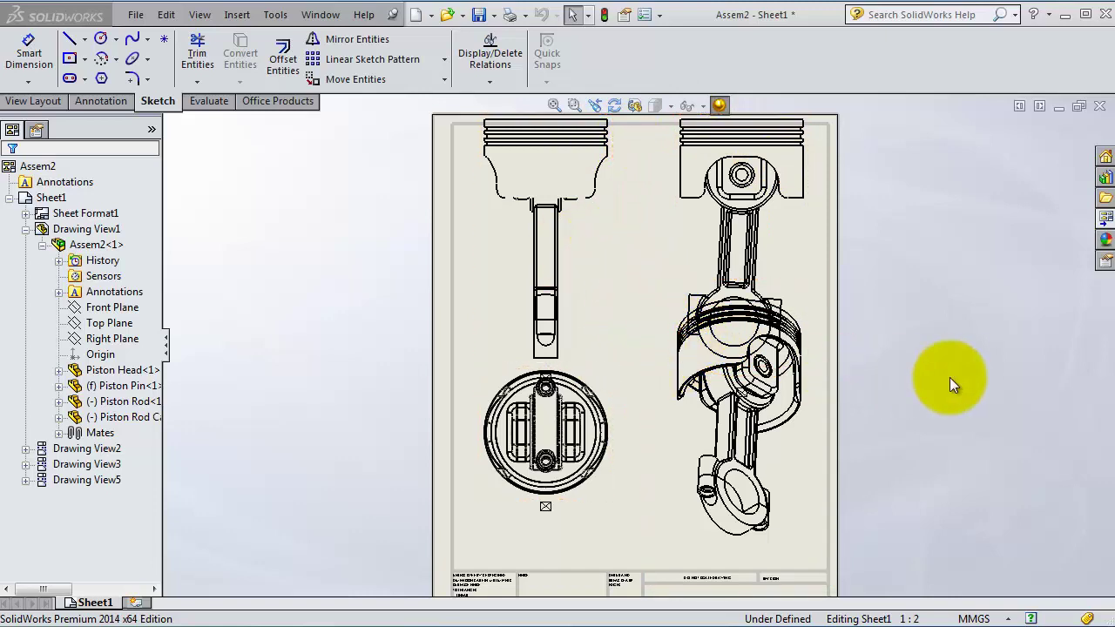
Change Sheet1's sheet format to A3 (ISO) landscape through its sheet properties
{"action": "left_click", "coordinate": [949, 378]}
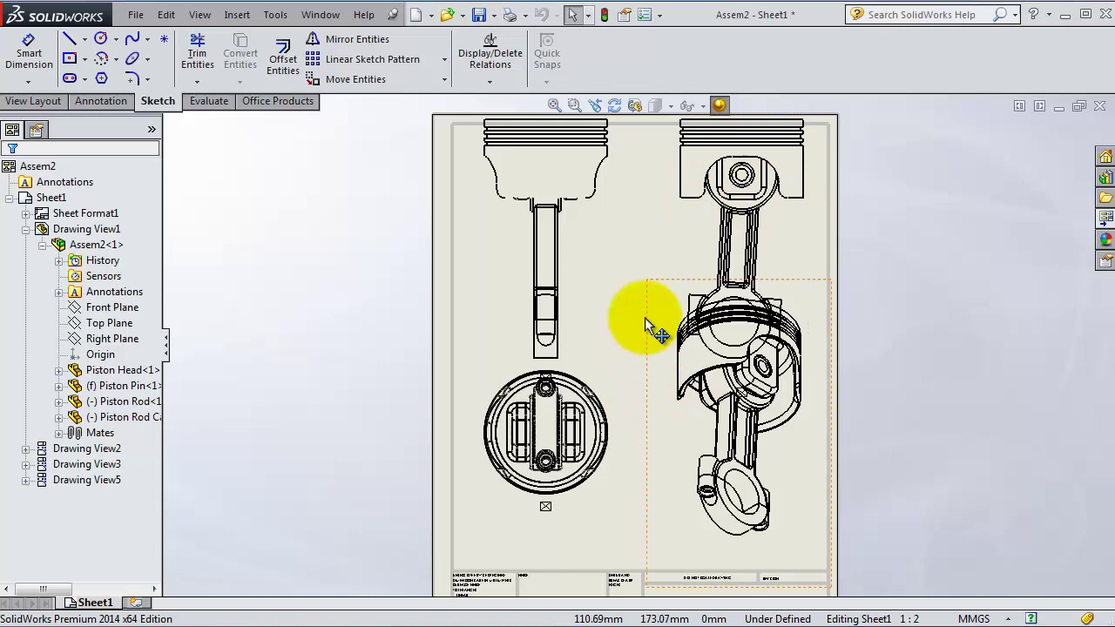
{"action": "right_click", "coordinate": [642, 240]}
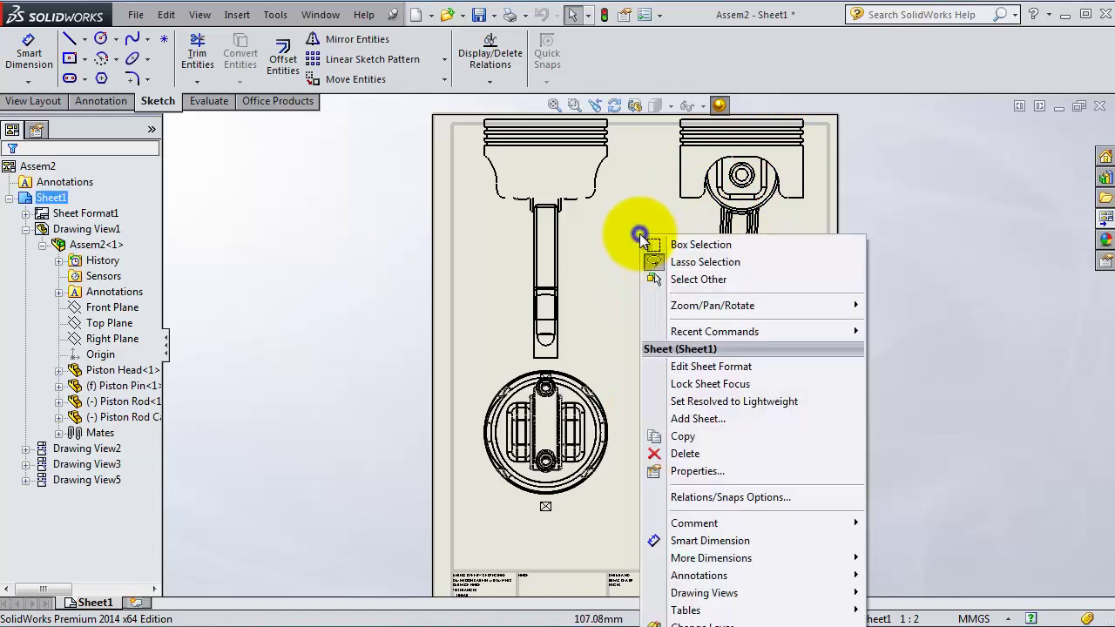
{"action": "left_click", "coordinate": [673, 472]}
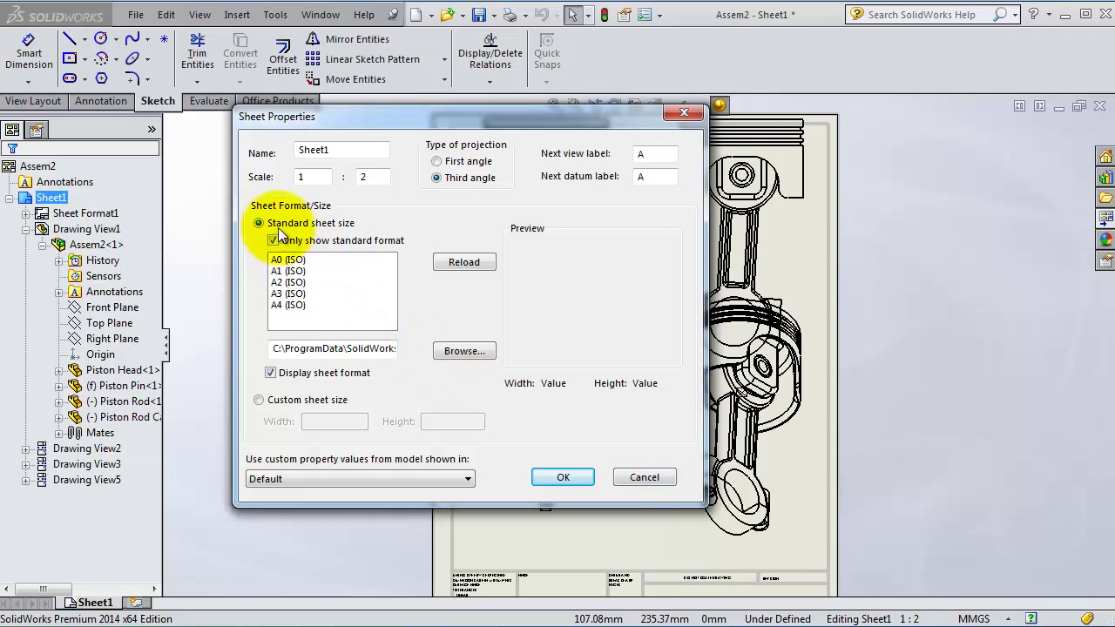
{"action": "left_click", "coordinate": [293, 296]}
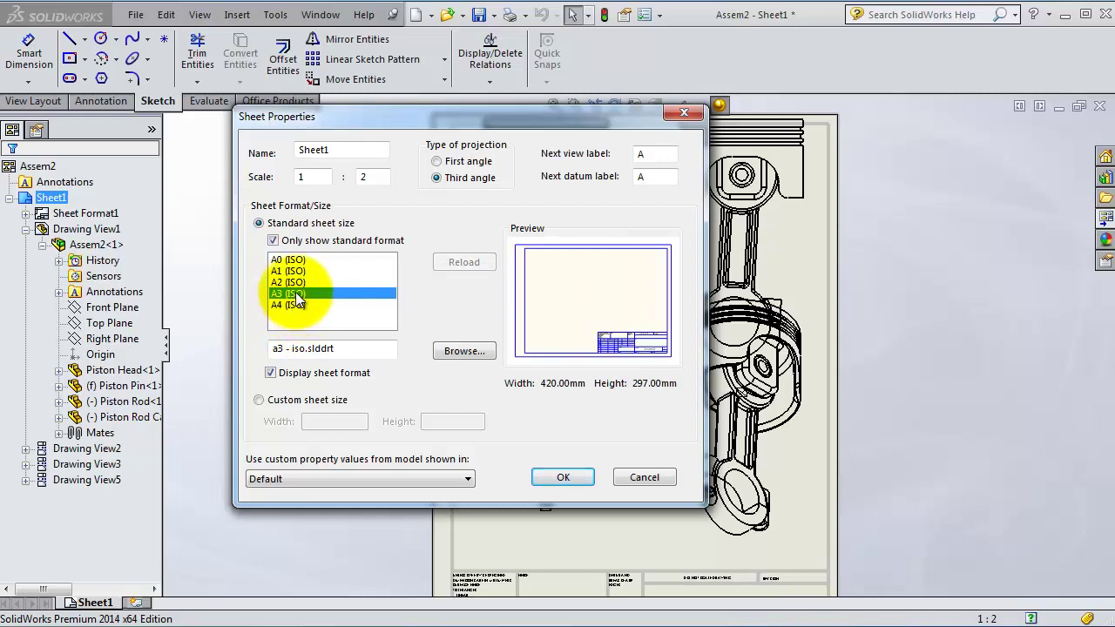
{"action": "left_click", "coordinate": [562, 479]}
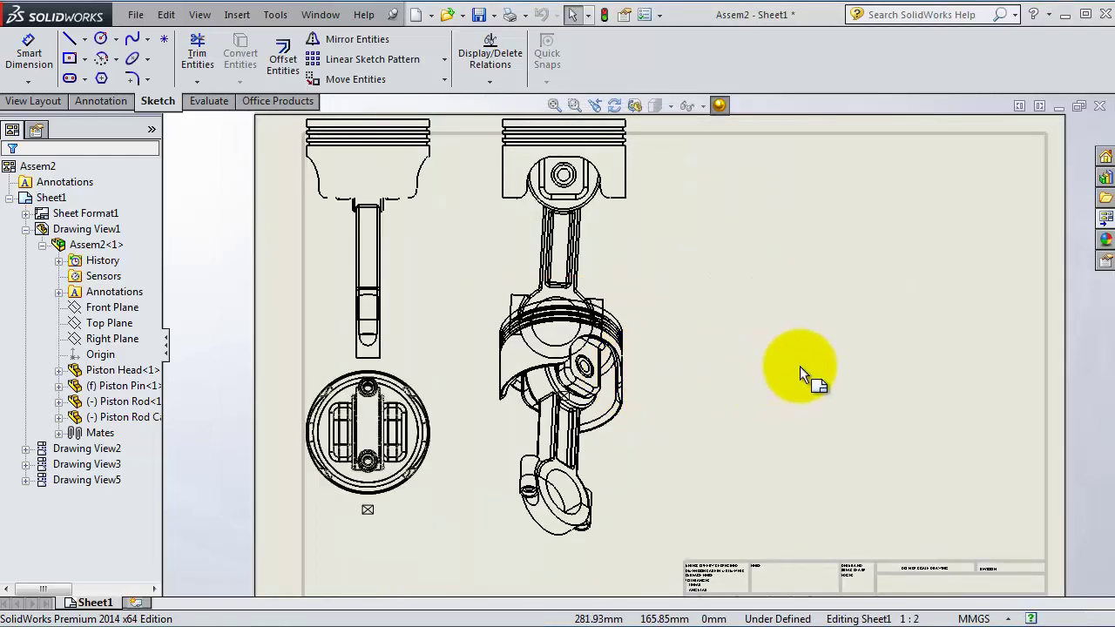
{"action": "scroll", "coordinate": [649, 360], "scroll_direction": "up", "scroll_amount": 2}
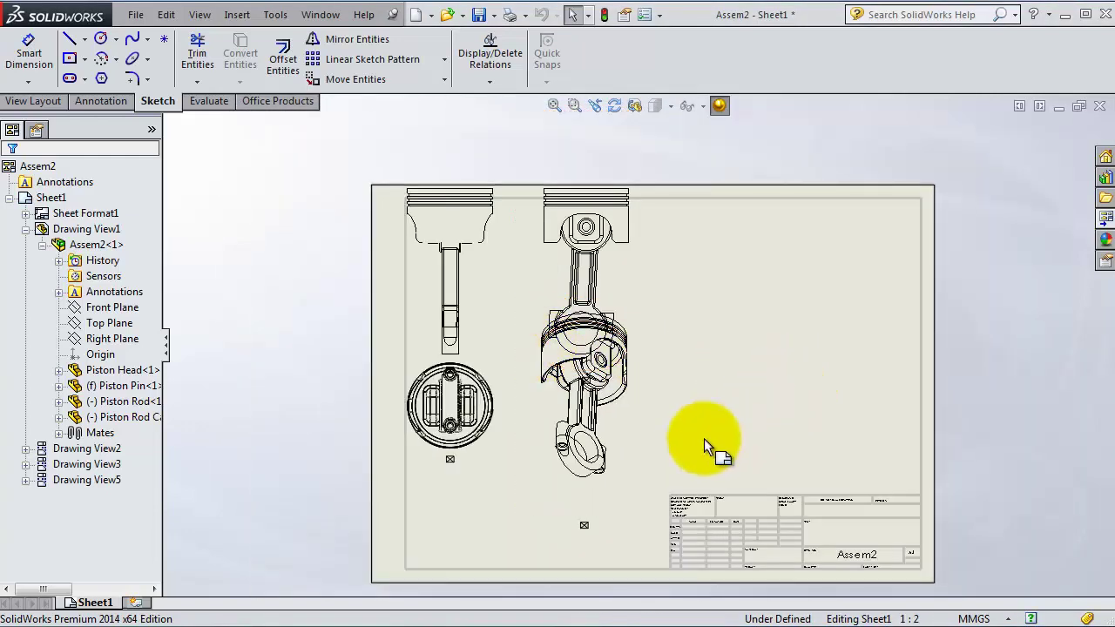
{"action": "scroll", "coordinate": [622, 448], "scroll_direction": "down", "scroll_amount": 1}
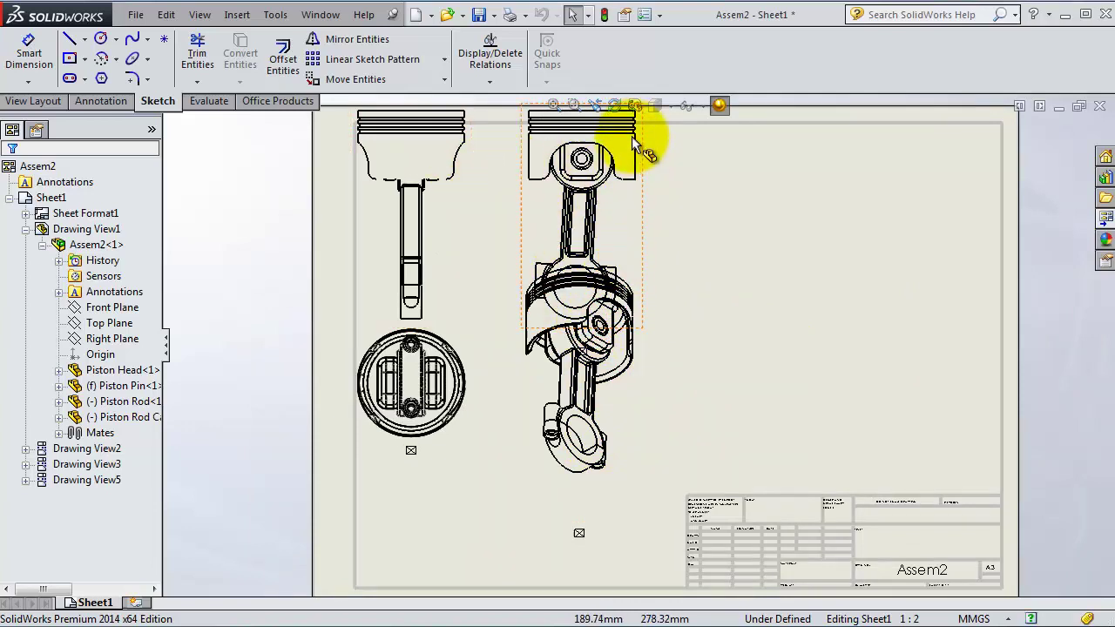
Reposition the views: front view upper right, left and circular views lower, isometric view lower right
{"action": "left_click_drag", "start_coordinate": [634, 144], "coordinate": [874, 223]}
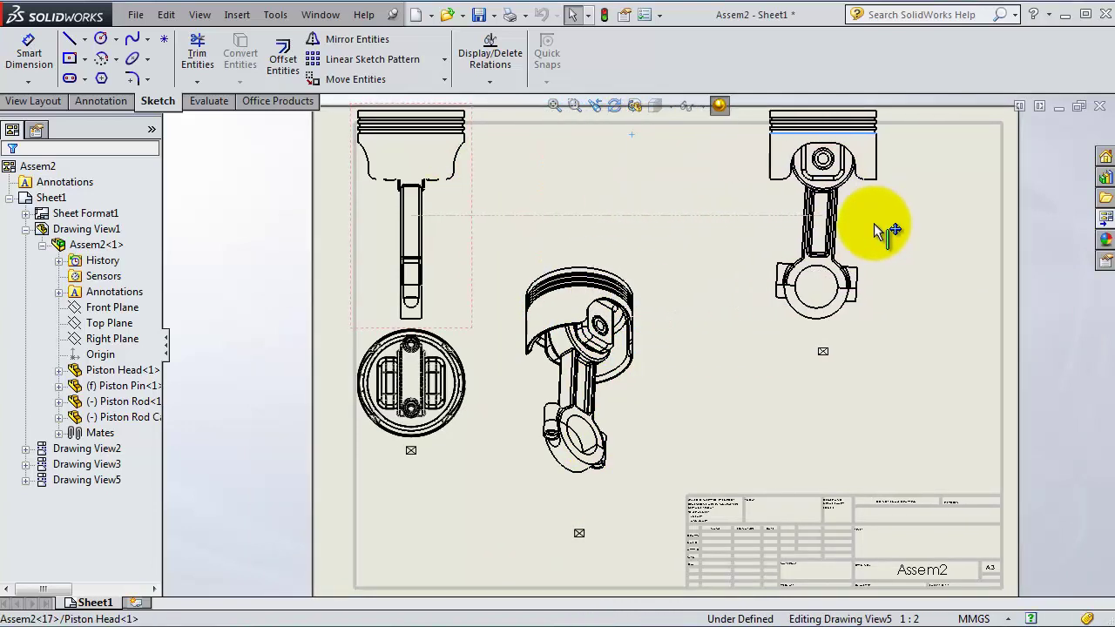
{"action": "left_click_drag", "start_coordinate": [471, 360], "coordinate": [479, 457]}
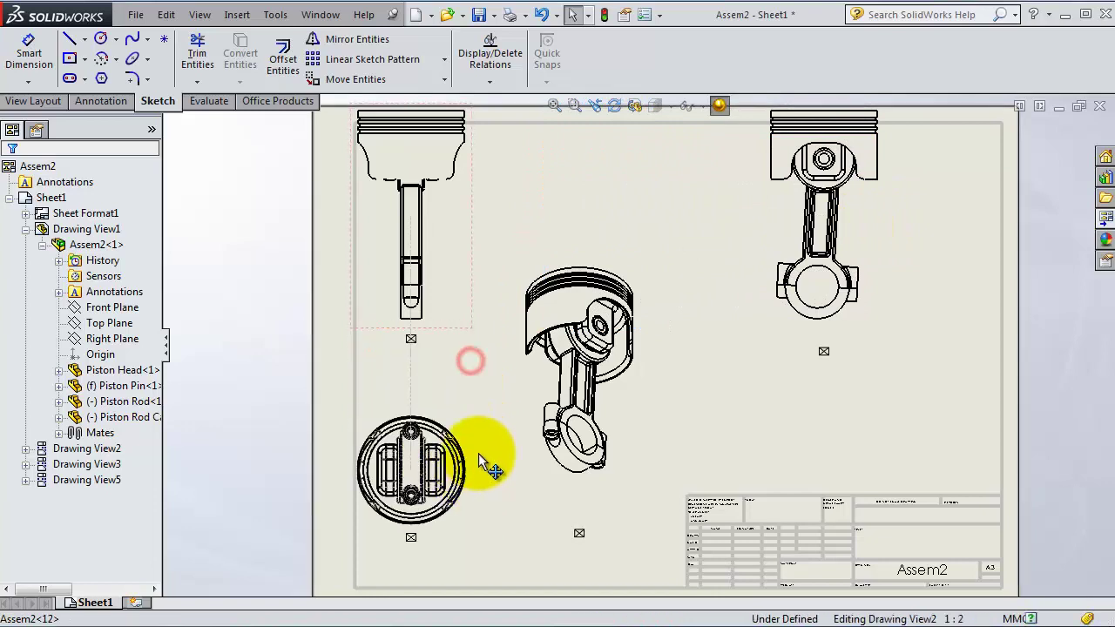
{"action": "mouse_move", "coordinate": [471, 144]}
{"action": "left_mouse_down"}
{"action": "mouse_move", "coordinate": [483, 217]}
{"action": "mouse_move", "coordinate": [535, 192]}
{"action": "left_mouse_up"}
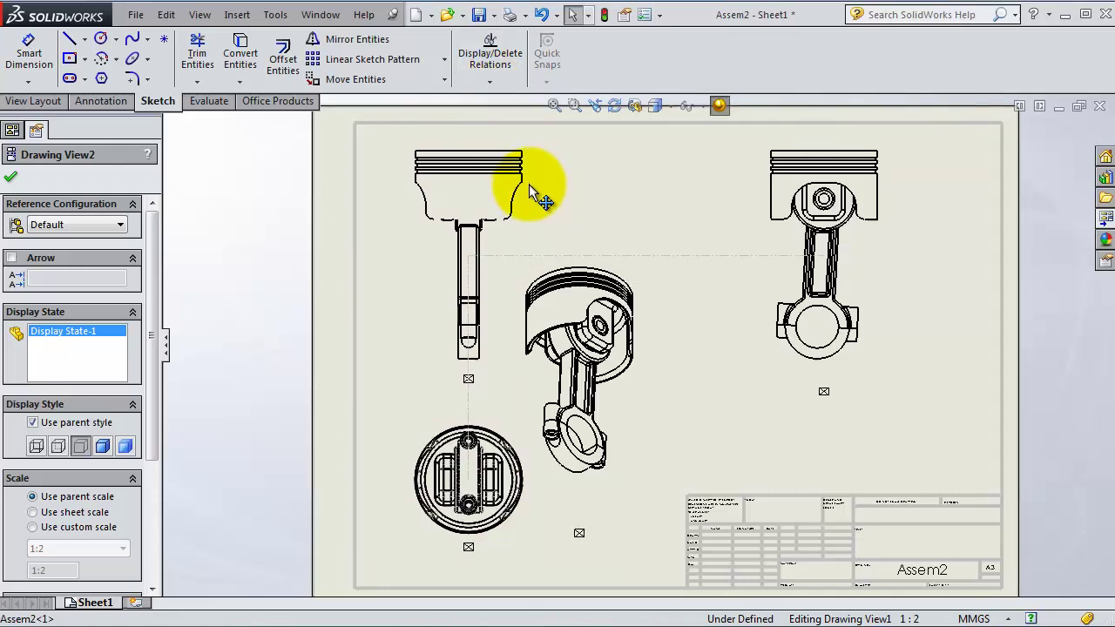
{"action": "mouse_move", "coordinate": [544, 203]}
{"action": "left_mouse_down"}
{"action": "mouse_move", "coordinate": [538, 226]}
{"action": "mouse_move", "coordinate": [536, 188]}
{"action": "left_mouse_up"}
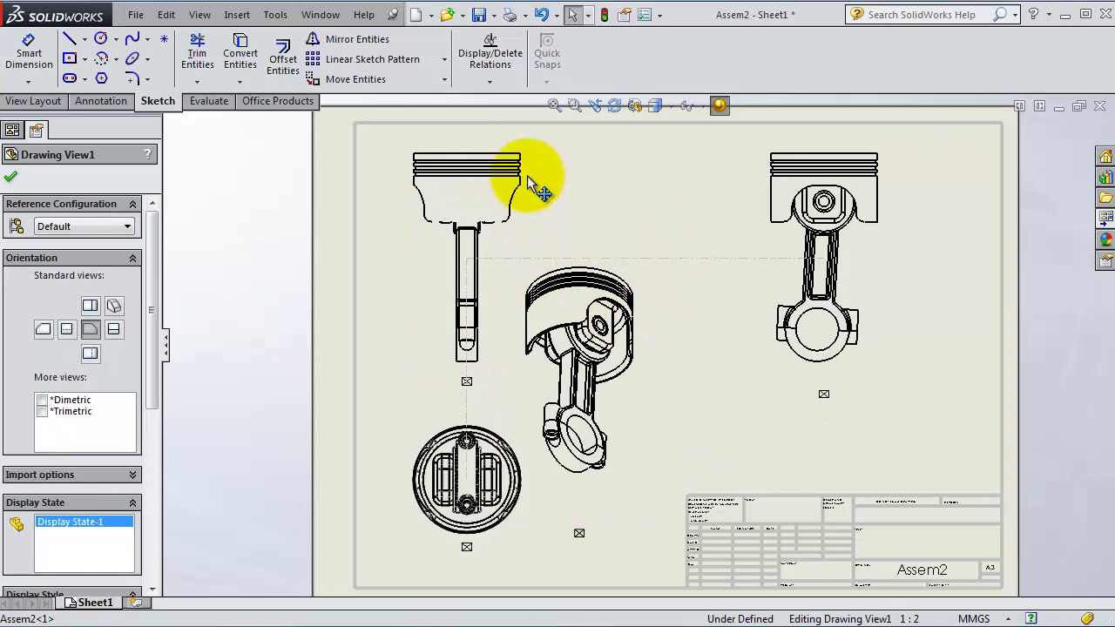
{"action": "left_click", "coordinate": [599, 261]}
{"action": "mouse_move", "coordinate": [661, 268]}
{"action": "left_mouse_down"}
{"action": "mouse_move", "coordinate": [735, 307]}
{"action": "mouse_move", "coordinate": [723, 310]}
{"action": "left_mouse_up"}
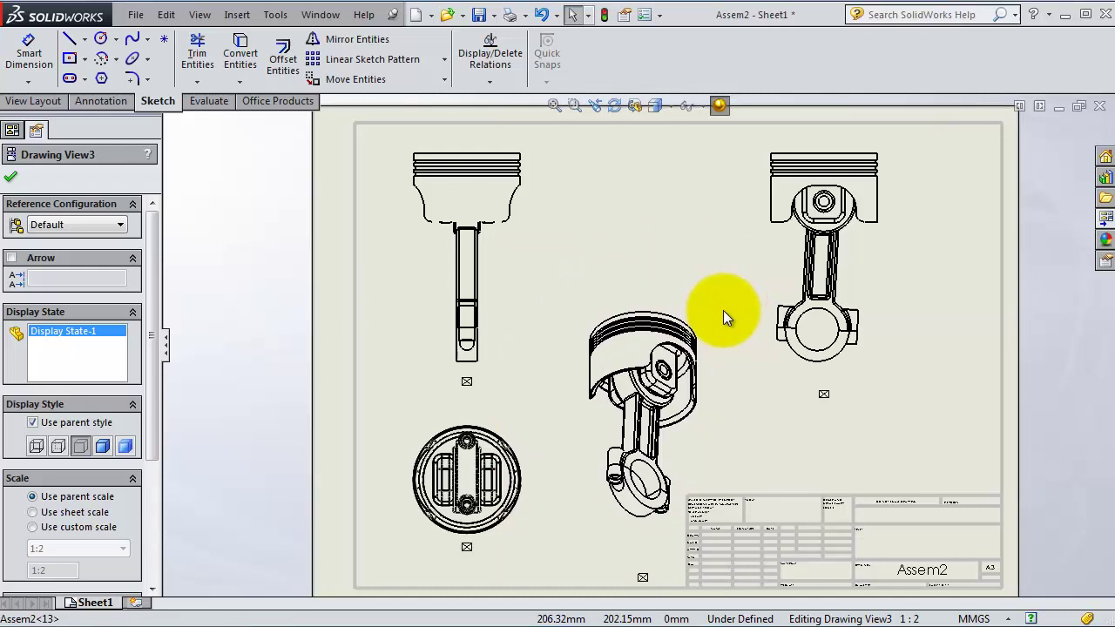